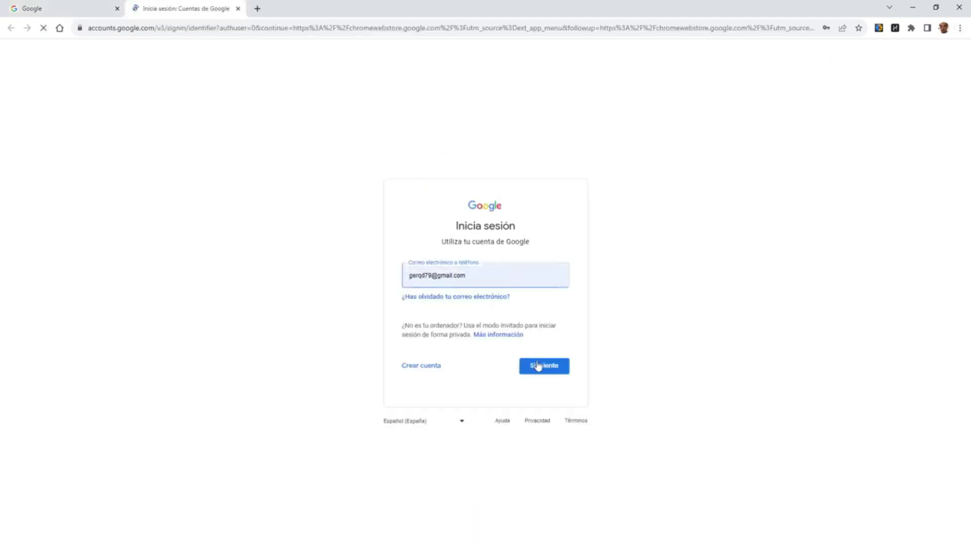
- Sign in to the Google account with the prefilled e-mail and account password
click(537, 366)
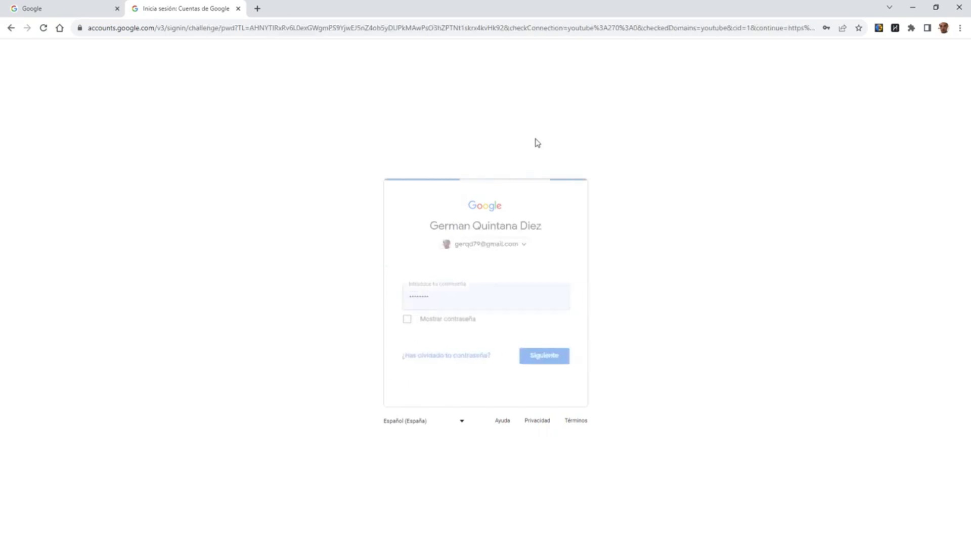
click(547, 367)
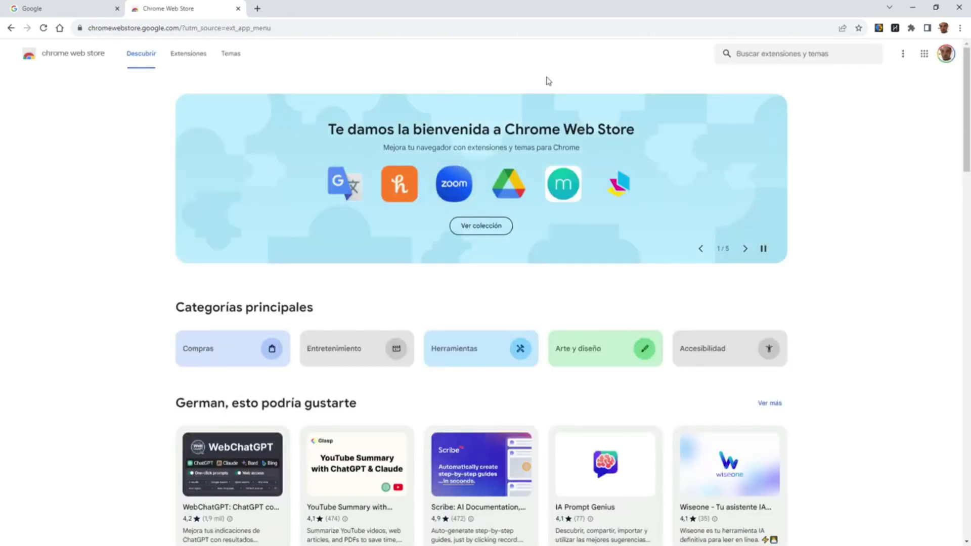
- Search the Chrome Web Store for "harpa ai" and open the HARPA AI automation agent extension
click(774, 58)
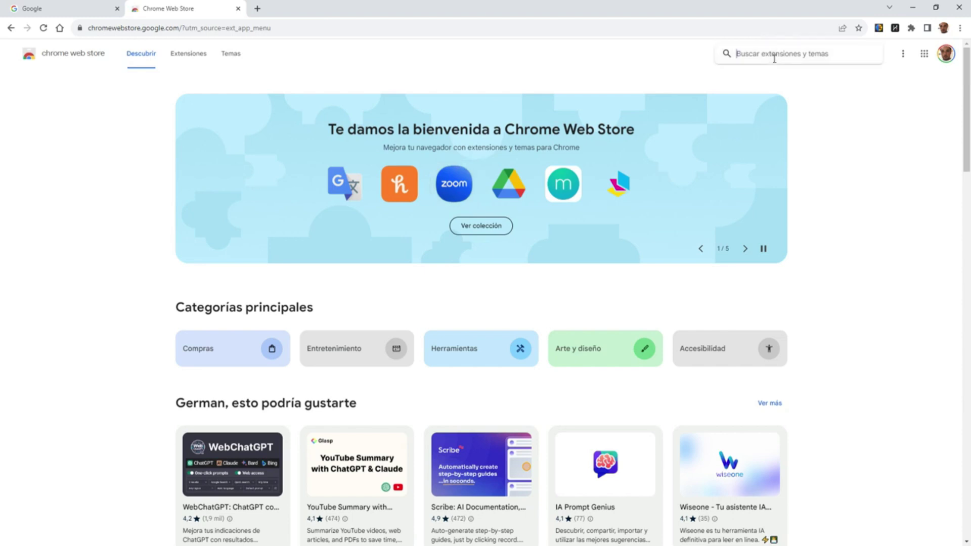
text(harpa ai)
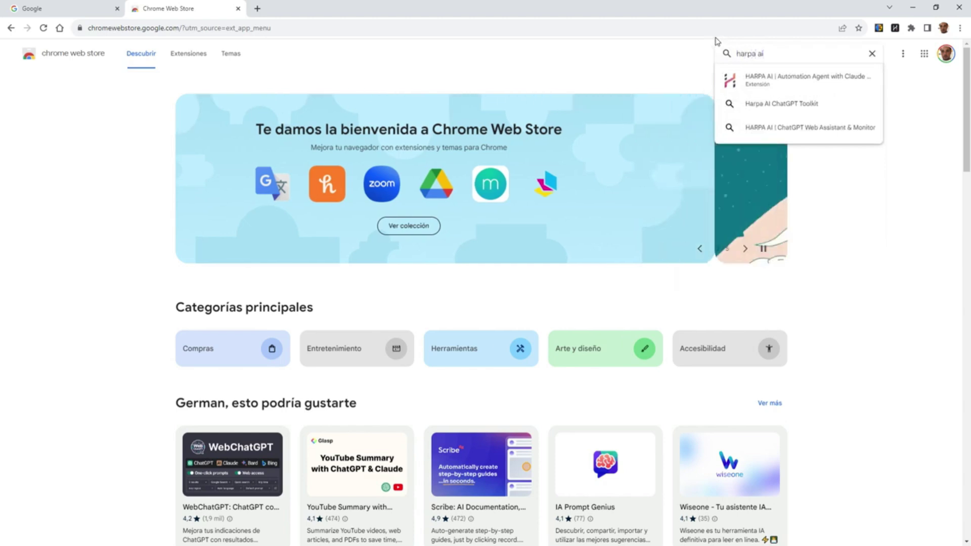
click(723, 84)
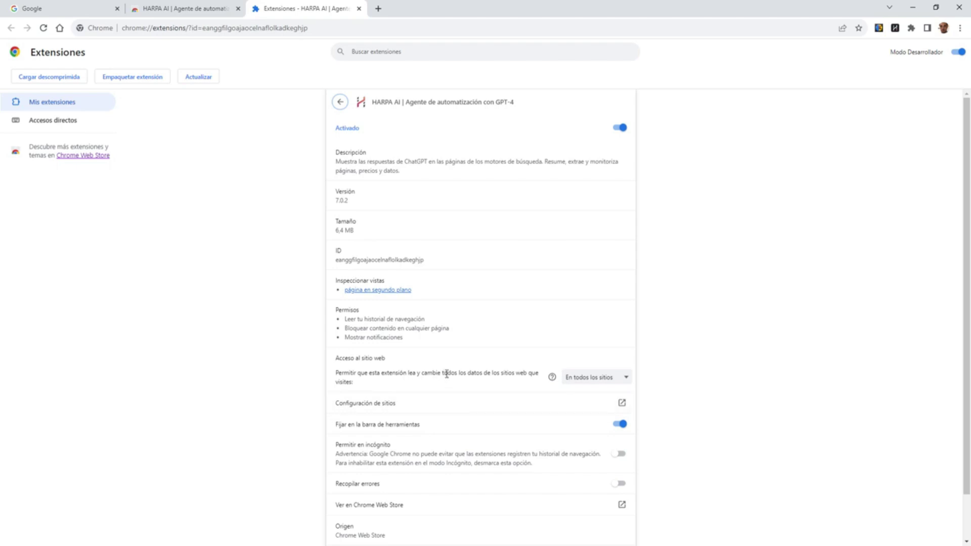
- Review the HARPA AI extension's site access options and the rest of its settings page
click(630, 381)
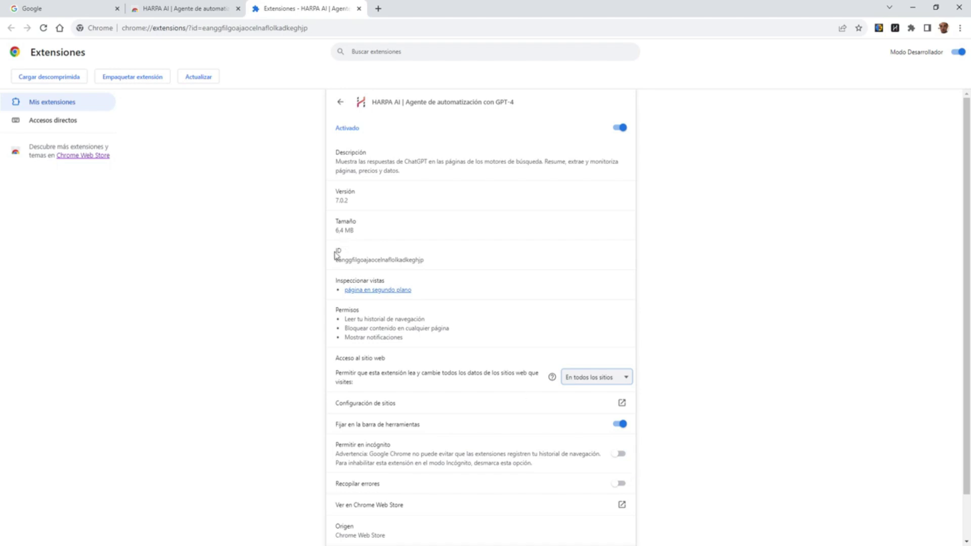
scroll(431, 340, down, 2)
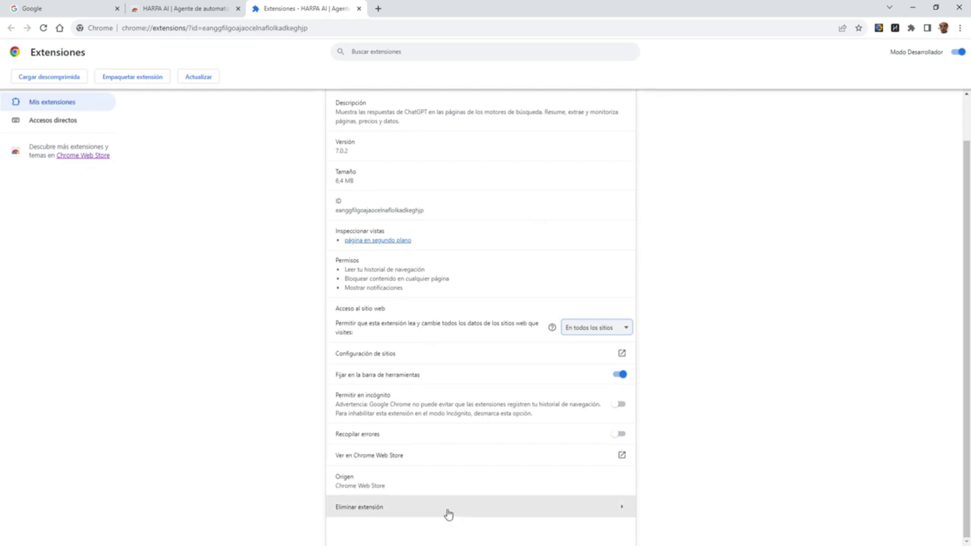
scroll(498, 338, up, 2)
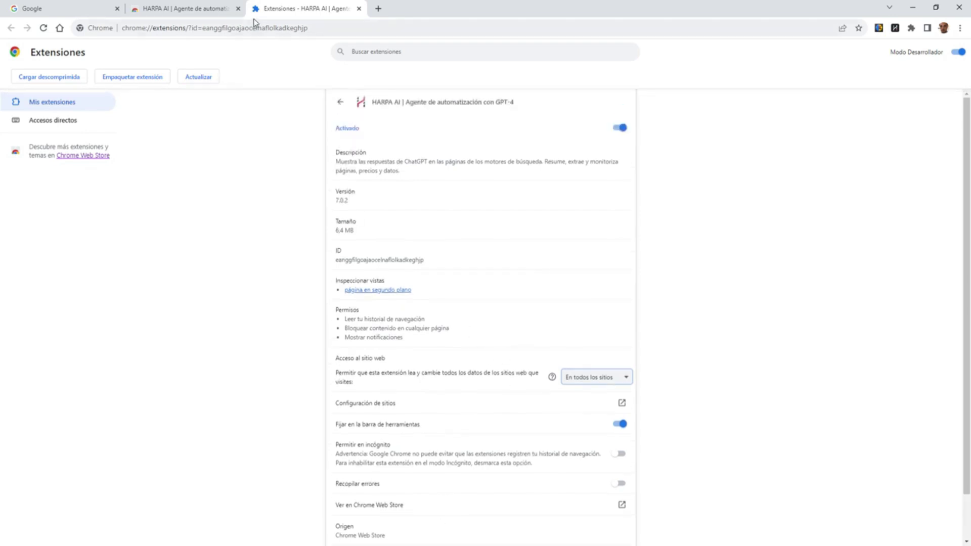
- Go to youtube.com and select the personal channel for the session
click(329, 28)
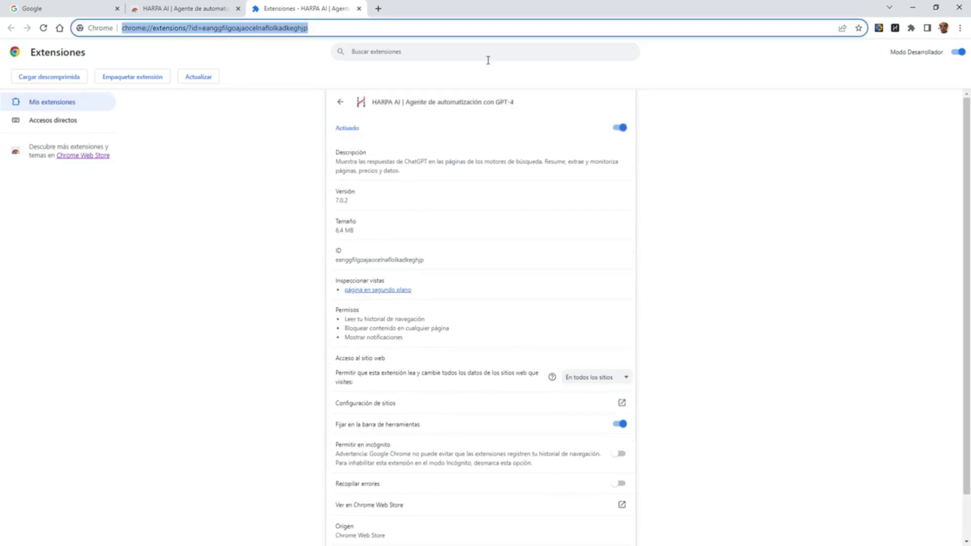
text(yo)
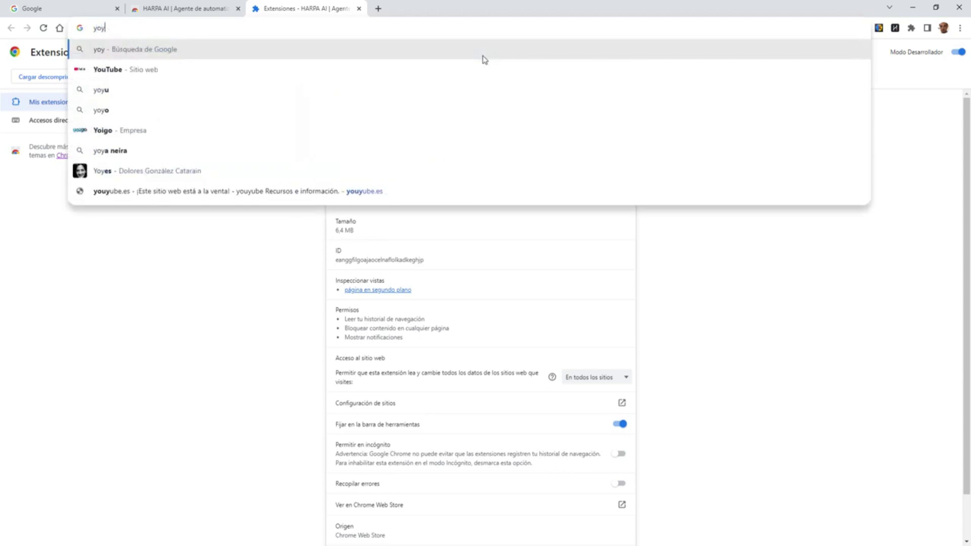
text(utube)
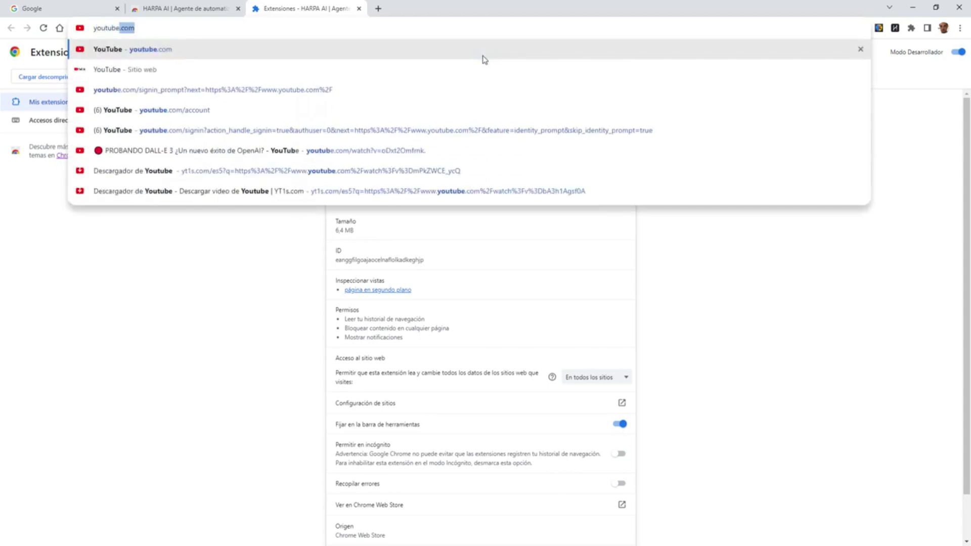
key(Return)
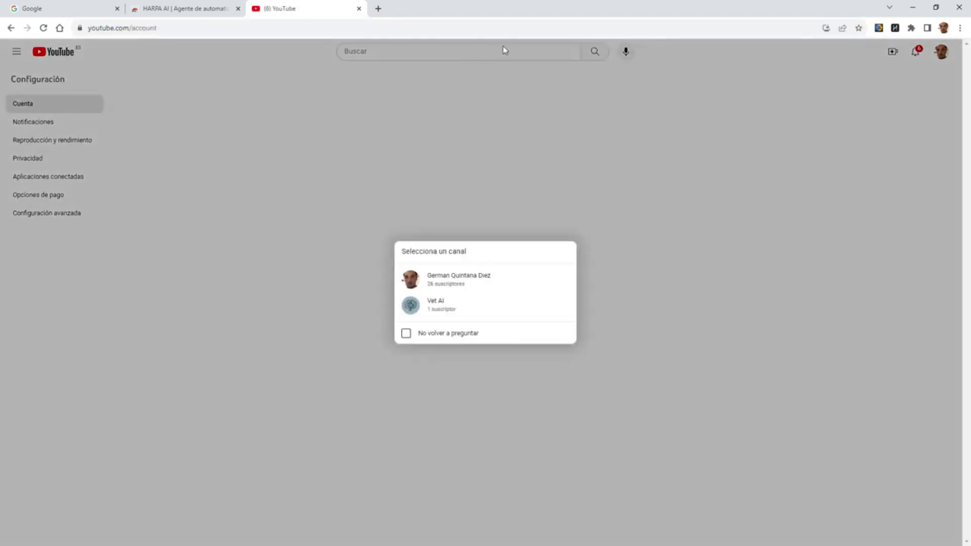
click(480, 280)
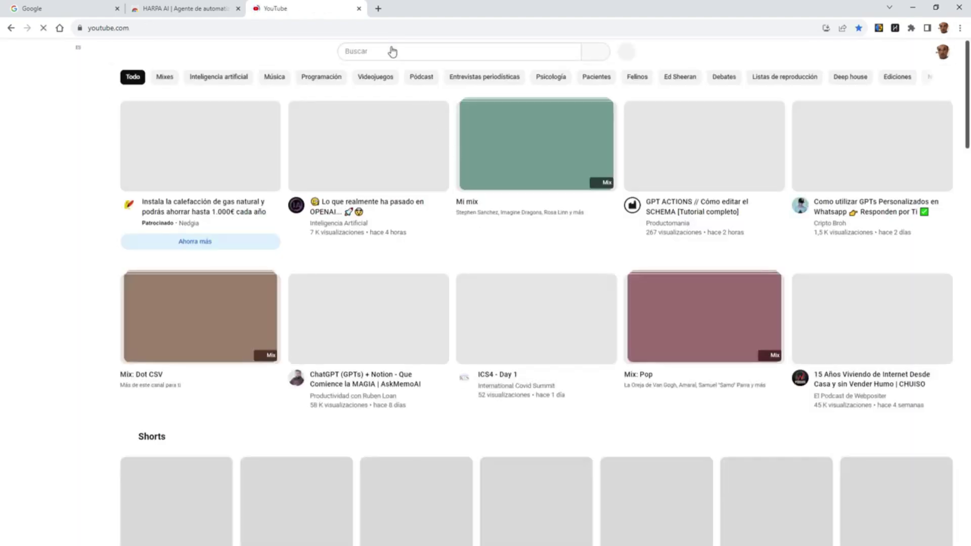
- Search YouTube for "avepa charlas"
click(386, 53)
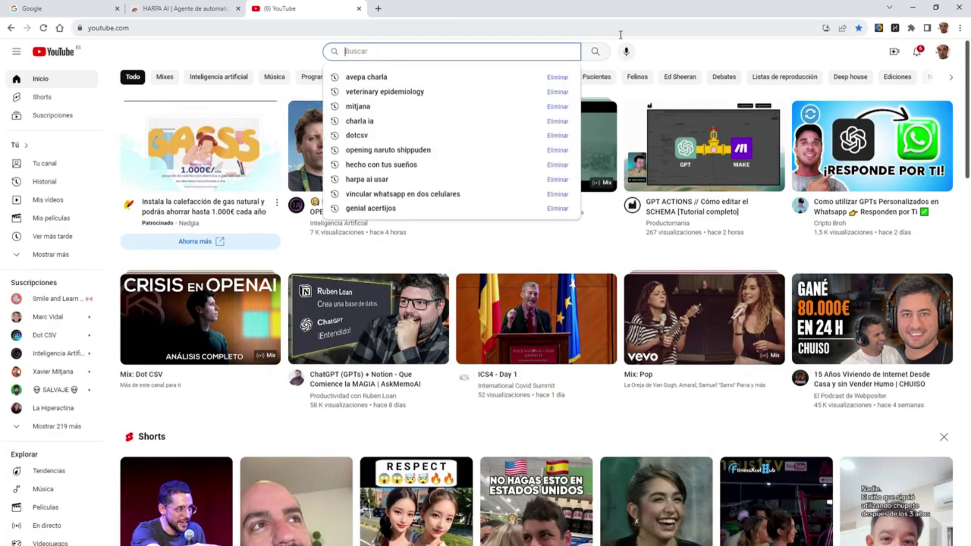
click(670, 46)
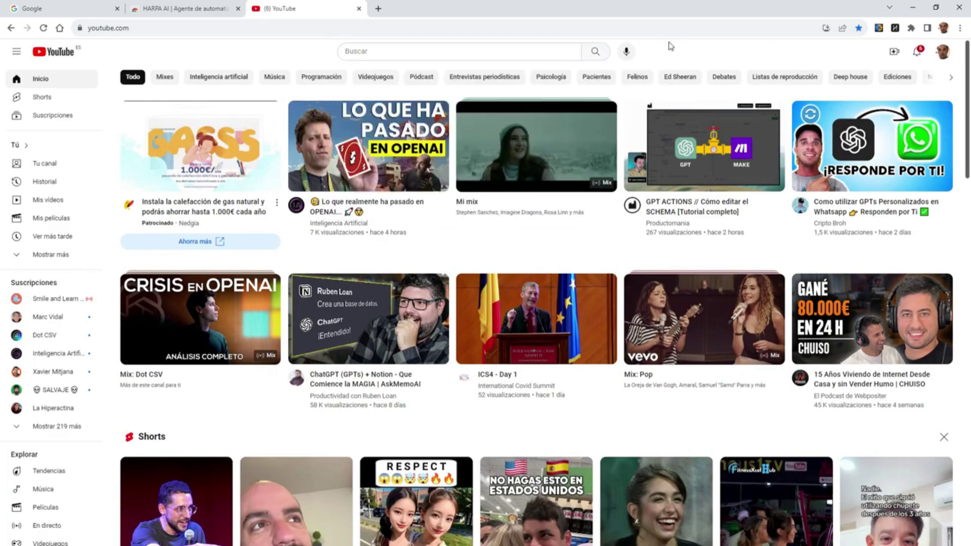
click(412, 55)
text(avepa charlas)
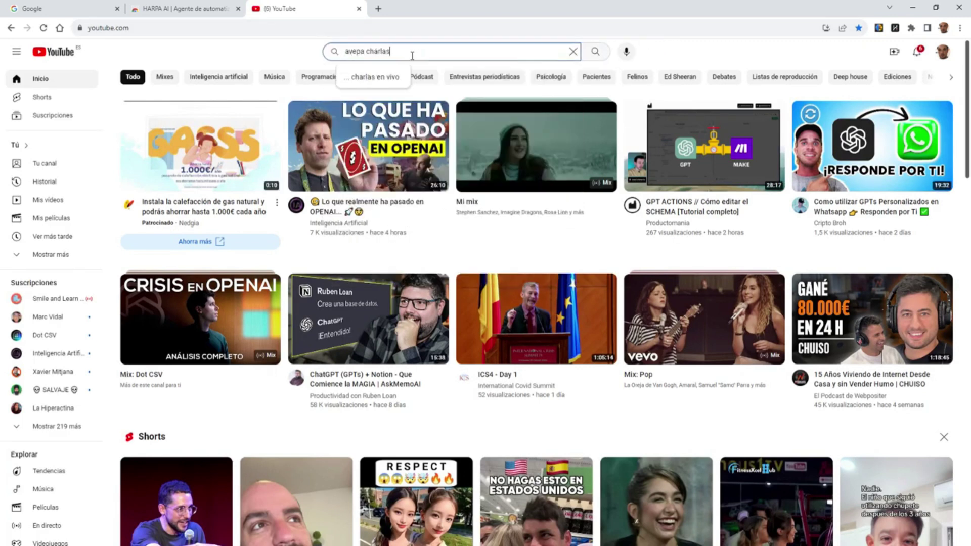
key(Return)
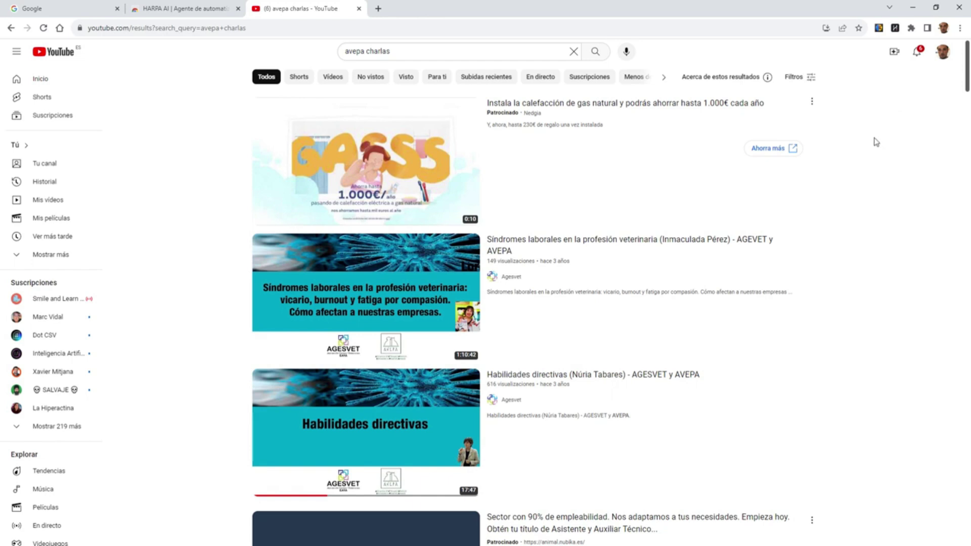
- Open the HARPA AI assistant over the search results and choose GPT-4 (ALL TOOLS) as its model
key(alt+a)
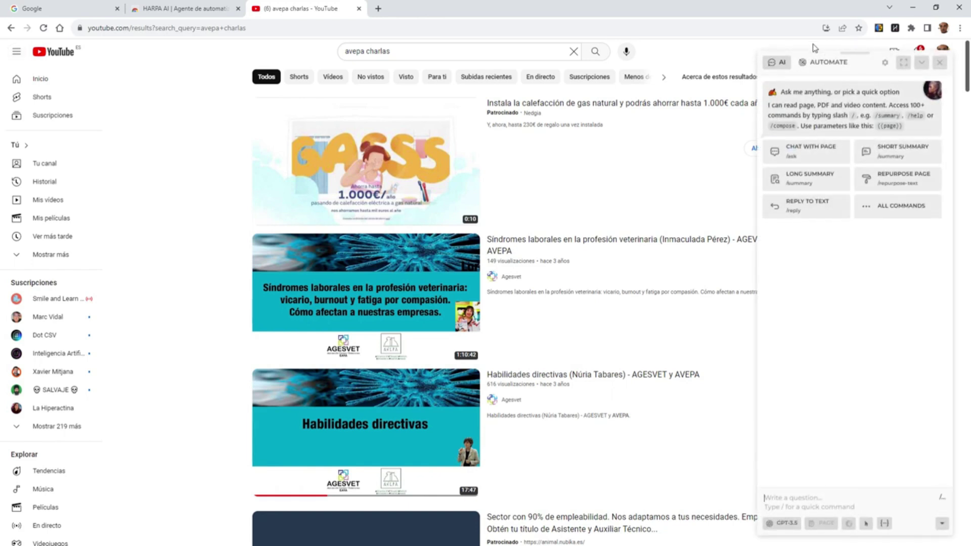
drag(796, 59, 646, 58)
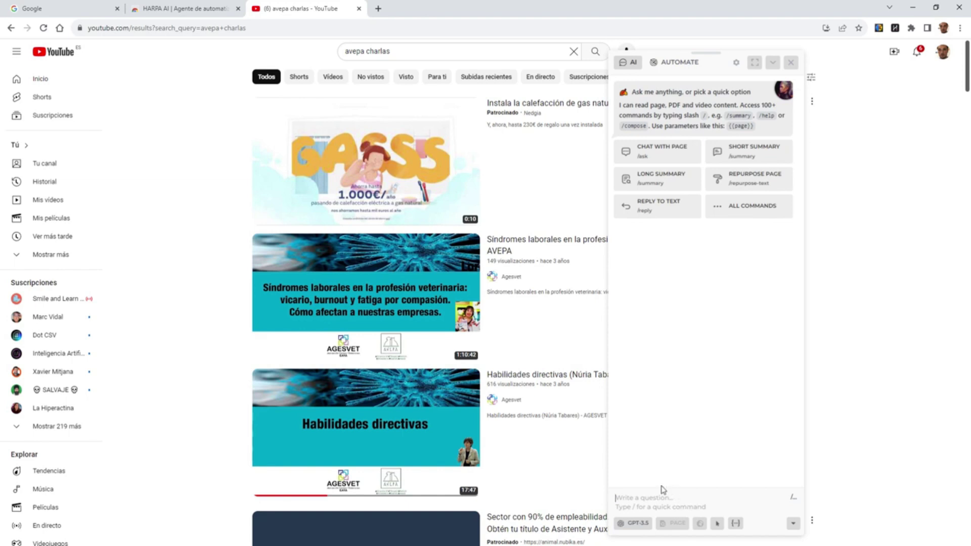
click(644, 528)
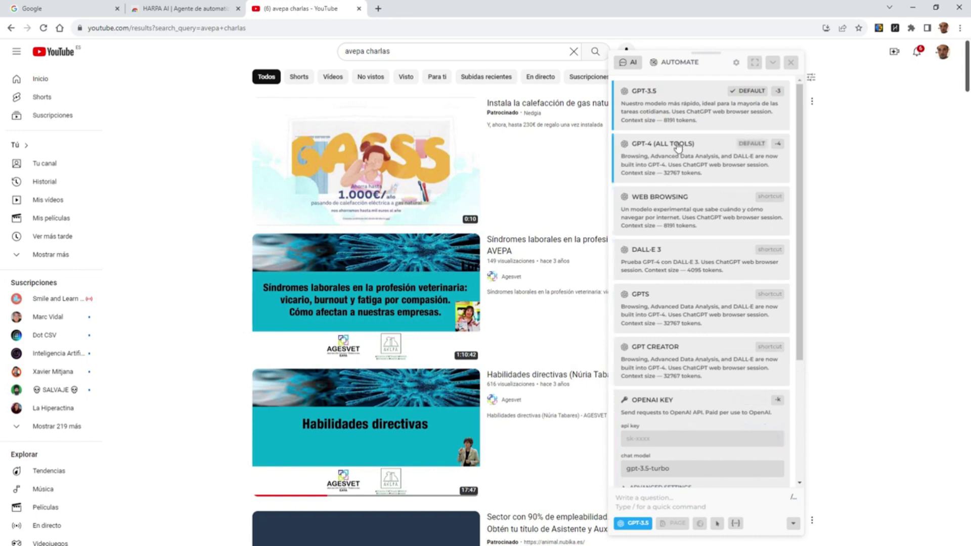
scroll(694, 395, down, 4)
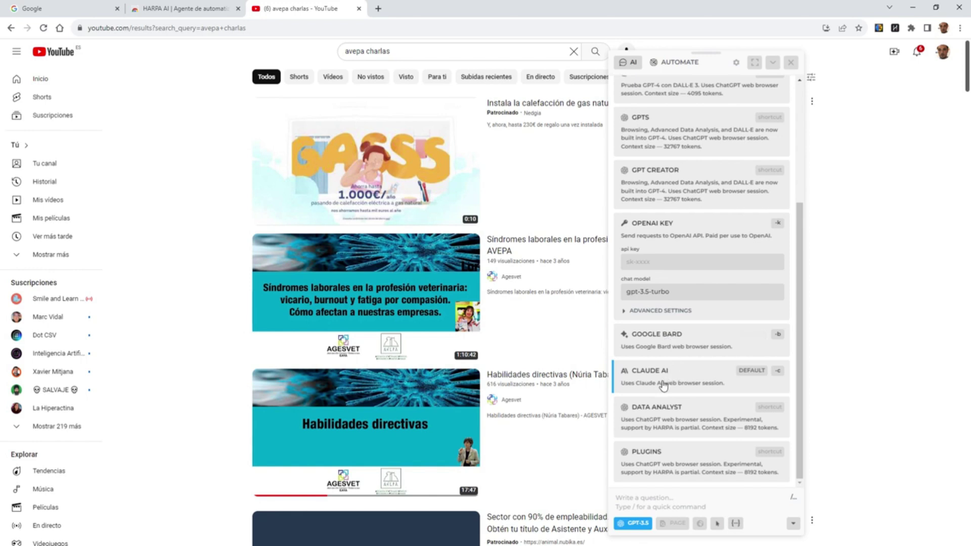
scroll(710, 433, up, 4)
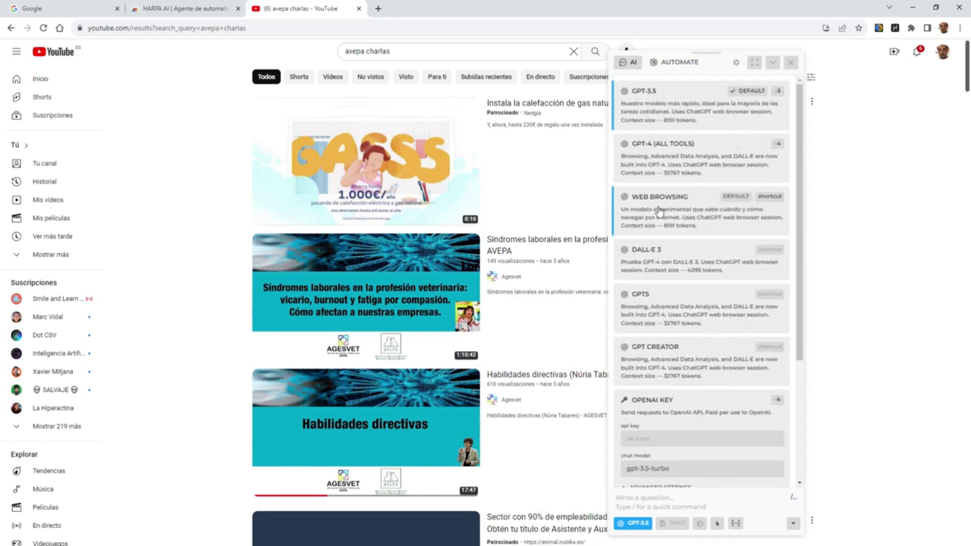
click(695, 507)
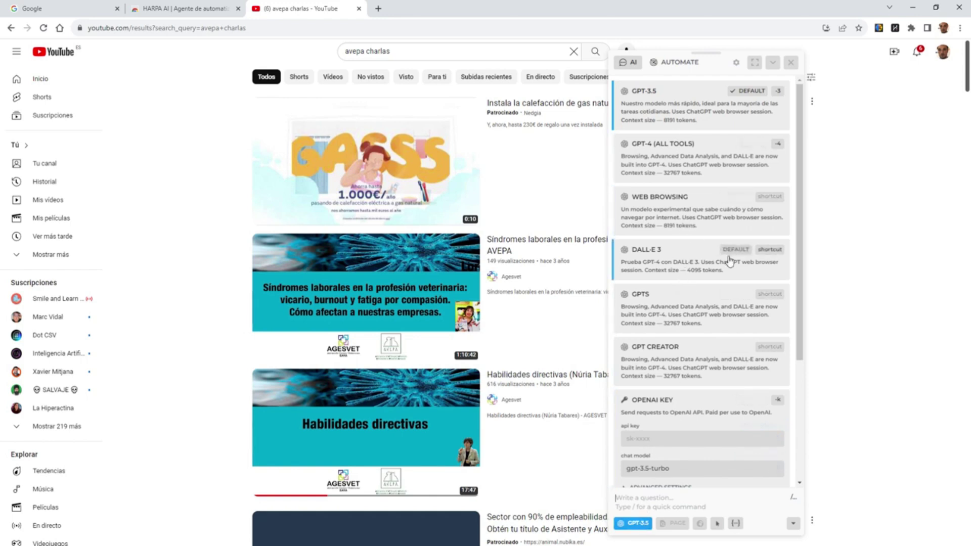
click(674, 161)
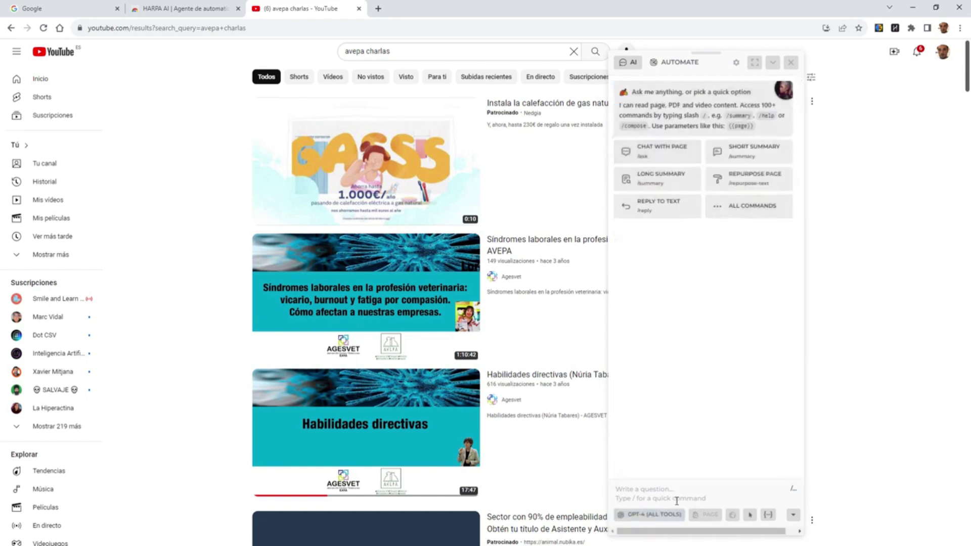
- Try to run HARPA's YouTube video summary command in the SHORTER format on the search results page
click(692, 492)
text(/)
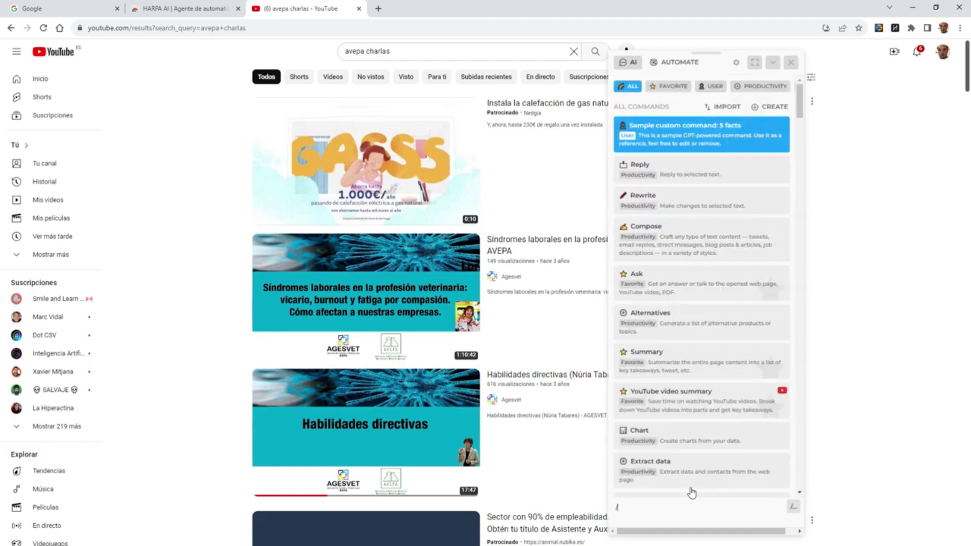
text(youtube)
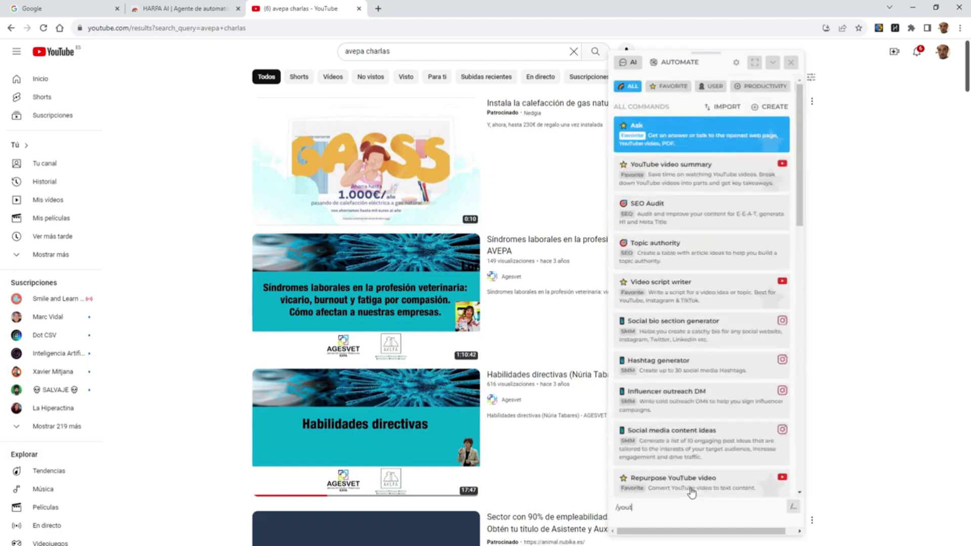
click(710, 169)
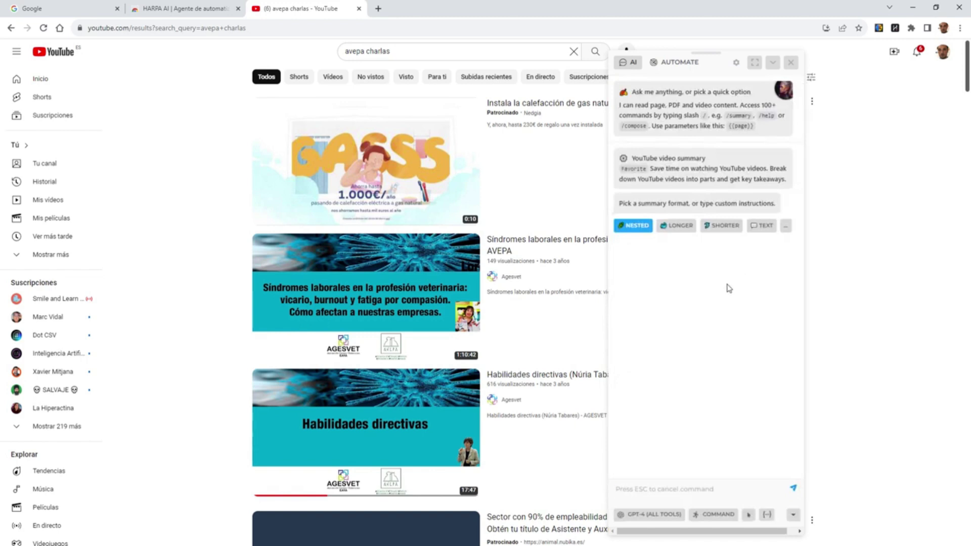
click(731, 228)
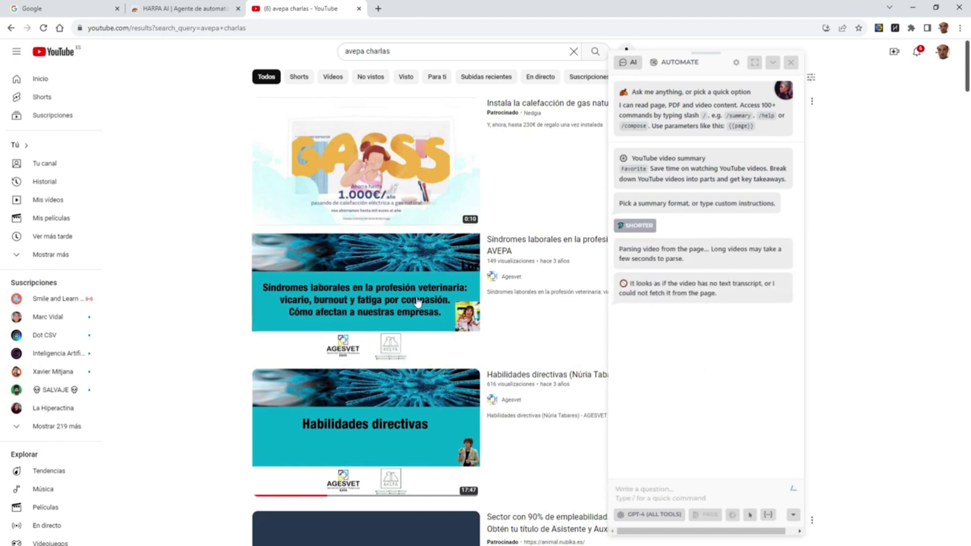
- Open the "Síndromes laborales en la profesión veterinaria" video and run HARPA's YouTube video summary command in the SHORTER format
click(375, 289)
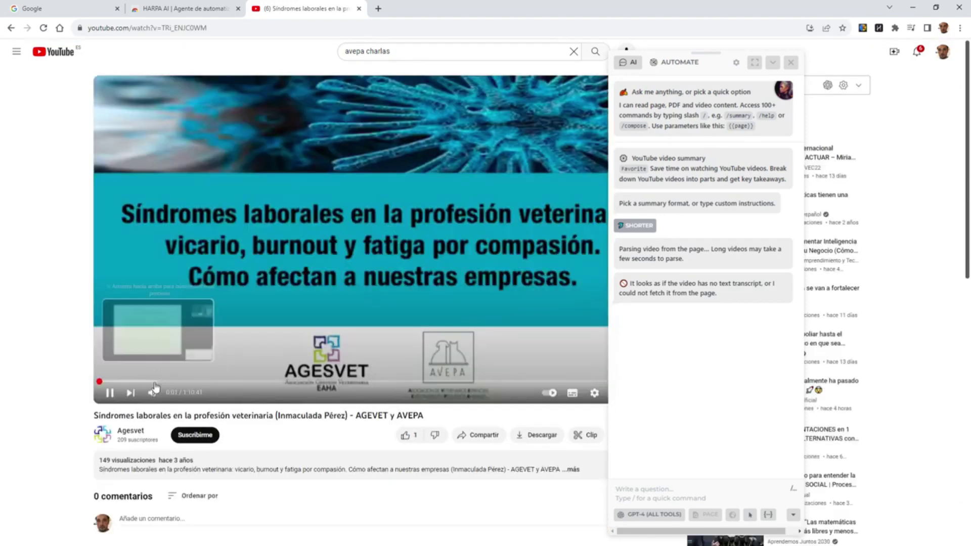
click(675, 492)
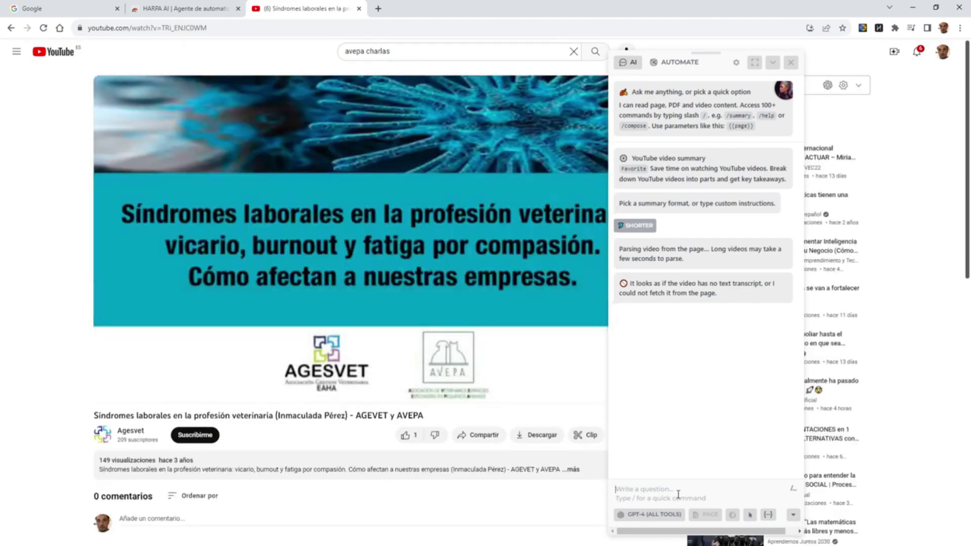
text(/youtube)
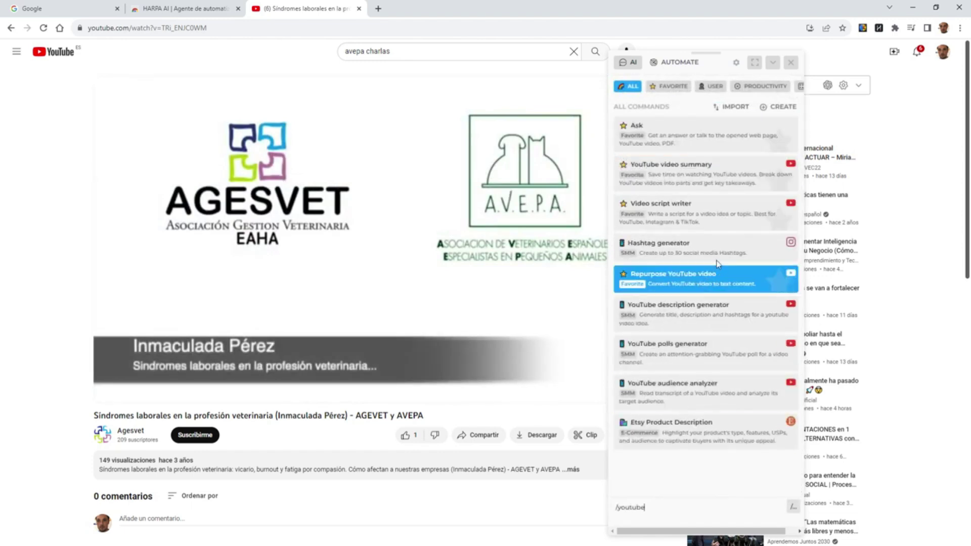
click(692, 177)
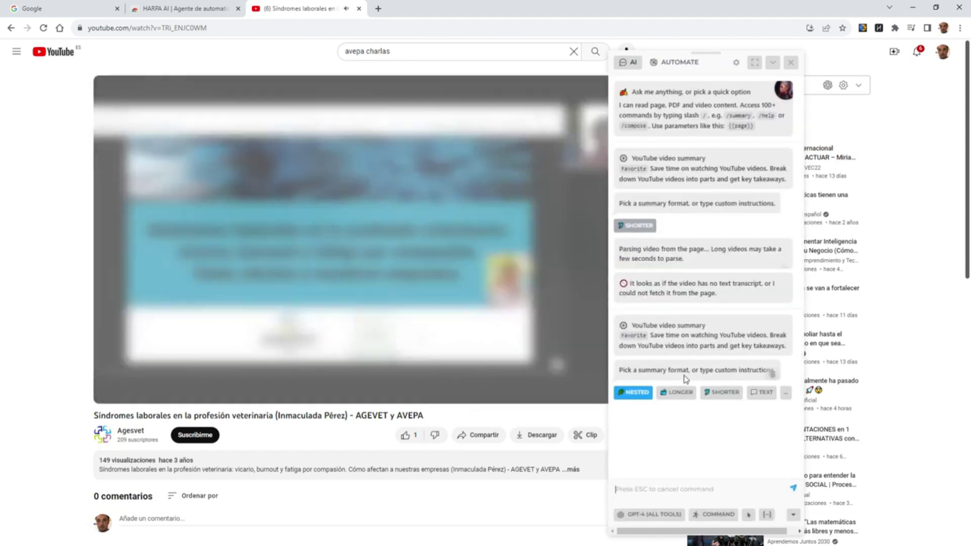
click(729, 393)
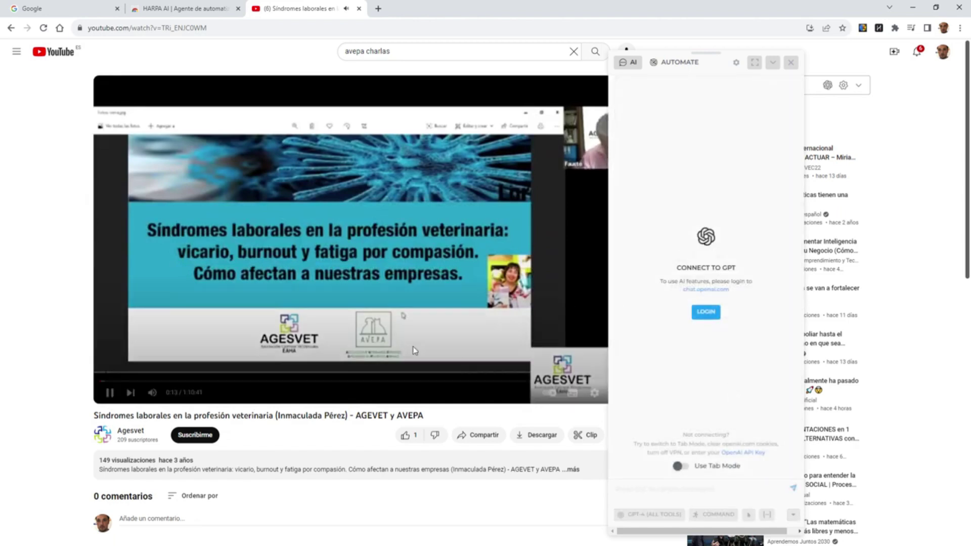
- Pause the video and start the login that connects HARPA AI to GPT
click(110, 393)
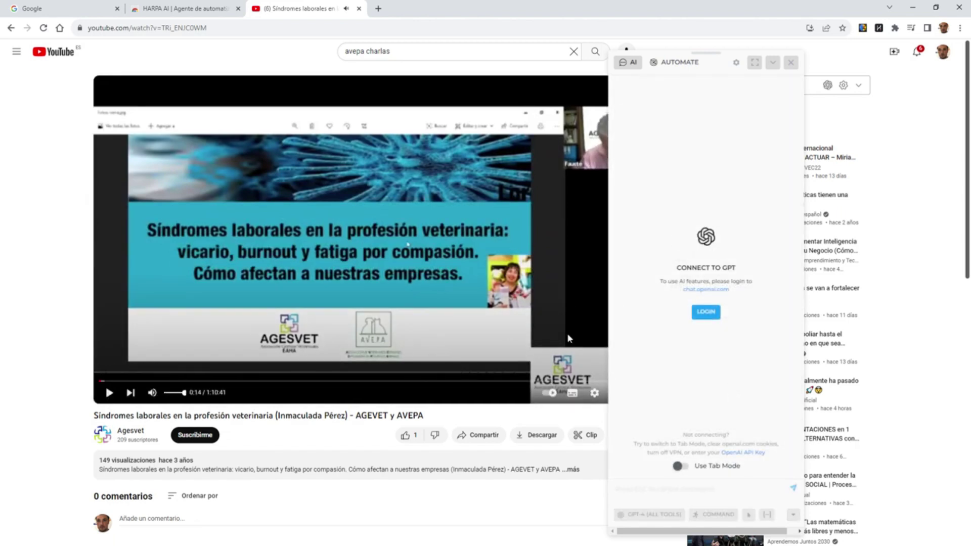
click(715, 317)
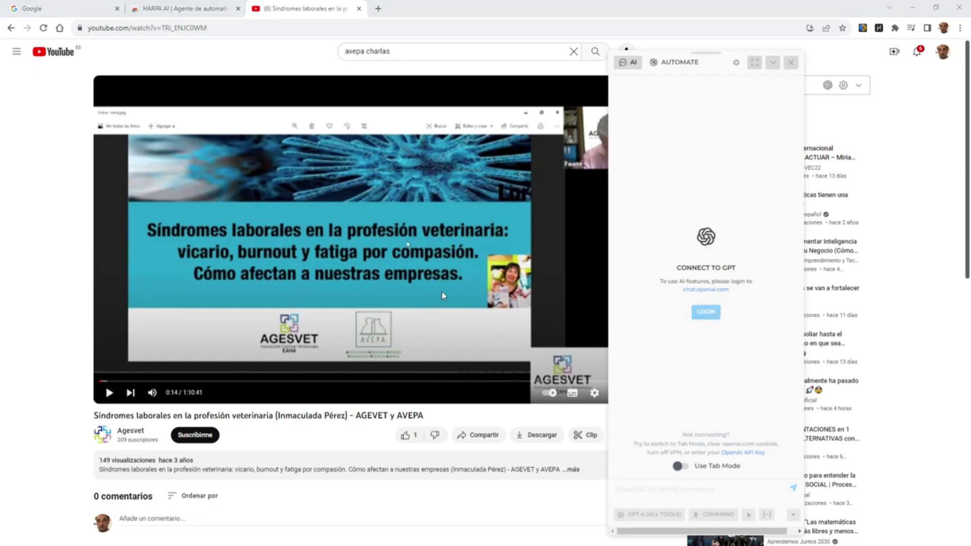